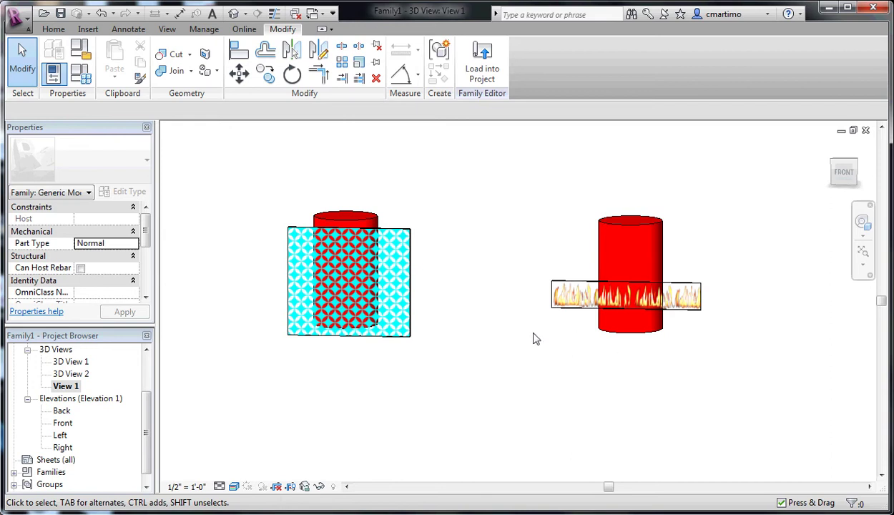
Orbit and zoom the 3D view to see both panels from a corner
{"action": "middle_click_drag", "start_coordinate": [545, 337], "coordinate": [565, 412], "text": "shift"}
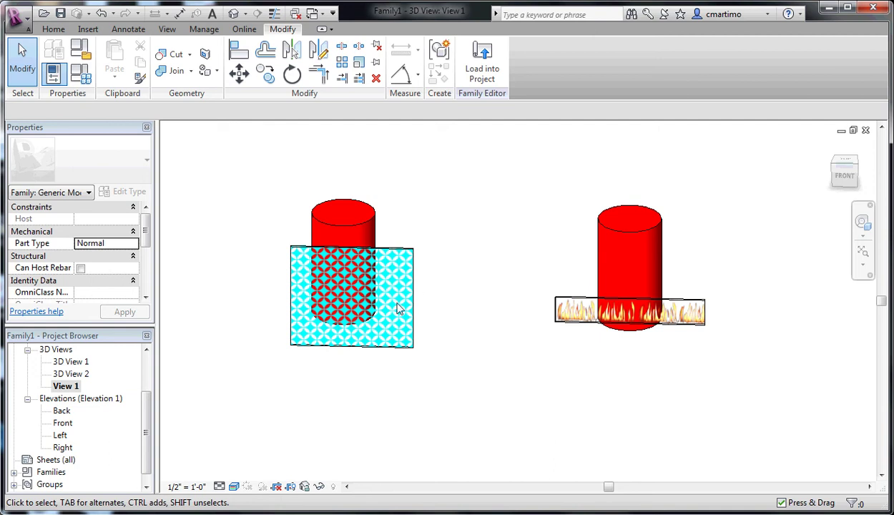
{"action": "middle_click_drag", "start_coordinate": [465, 348], "coordinate": [403, 319], "text": "shift"}
{"action": "scroll", "coordinate": [403, 318], "scroll_direction": "up", "scroll_amount": 3}
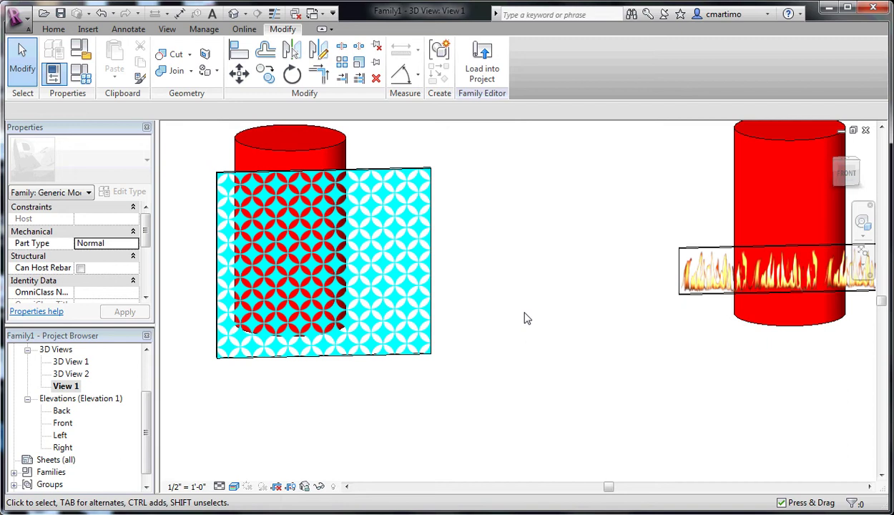
Zoom in on the flame panel, then zoom out and pan back so both panels show
{"action": "middle_click_drag", "start_coordinate": [676, 319], "coordinate": [424, 302]}
{"action": "scroll", "coordinate": [568, 286], "scroll_direction": "up", "scroll_amount": 3}
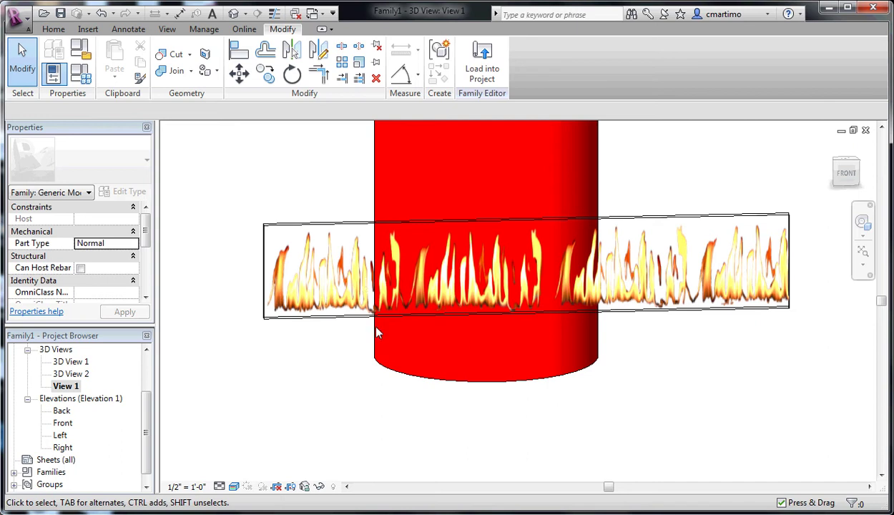
{"action": "scroll", "coordinate": [301, 299], "scroll_direction": "down", "scroll_amount": 3}
{"action": "middle_click_drag", "start_coordinate": [257, 318], "coordinate": [662, 334]}
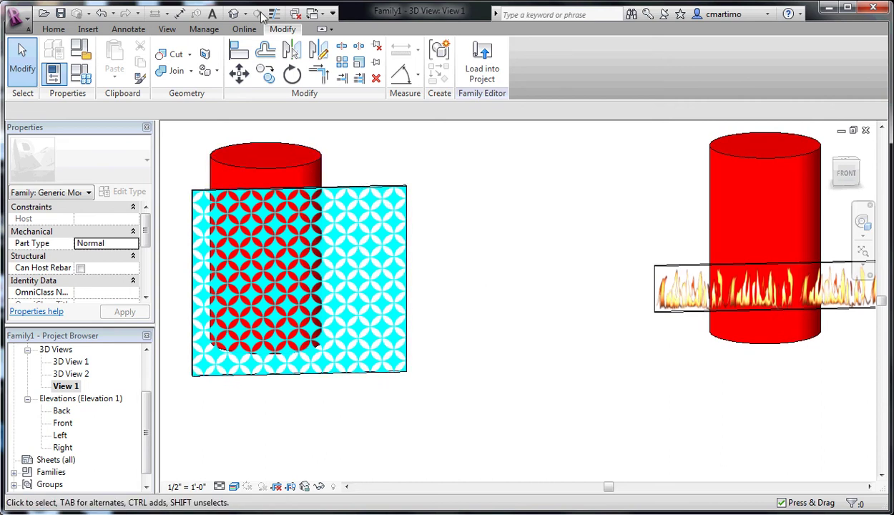
Open Materials from the Manage tab and select the circles material
{"action": "left_click", "coordinate": [201, 30]}
{"action": "left_click", "coordinate": [65, 56]}
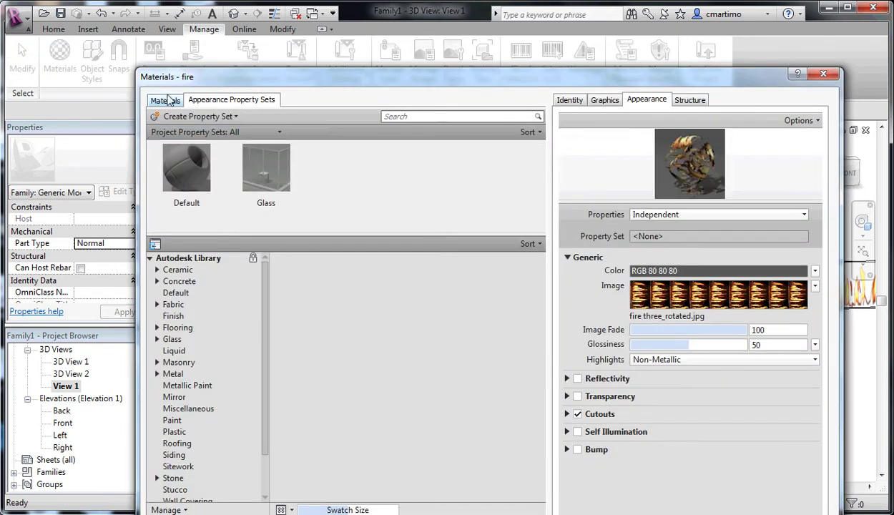
{"action": "left_click", "coordinate": [166, 100]}
{"action": "left_click", "coordinate": [179, 153]}
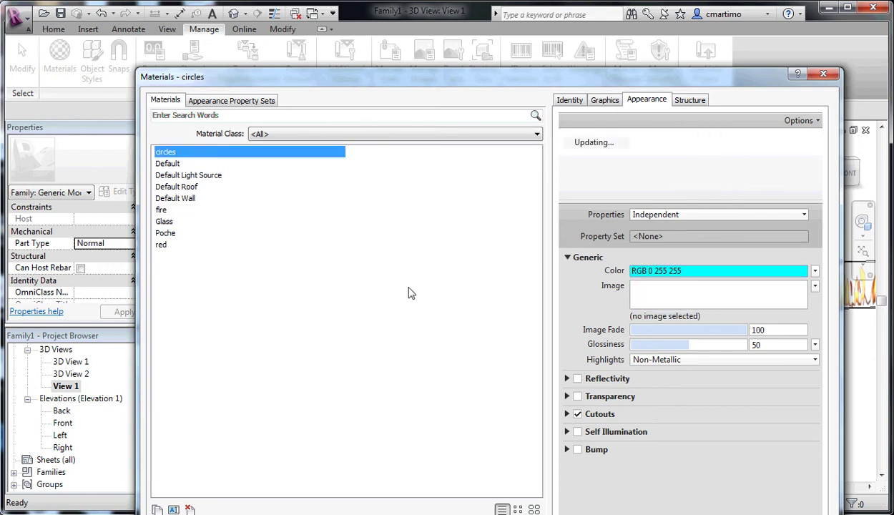
Preview the circles material on a Canvas and change its colour from cyan to purple
{"action": "left_click", "coordinate": [800, 120]}
{"action": "left_click", "coordinate": [759, 170]}
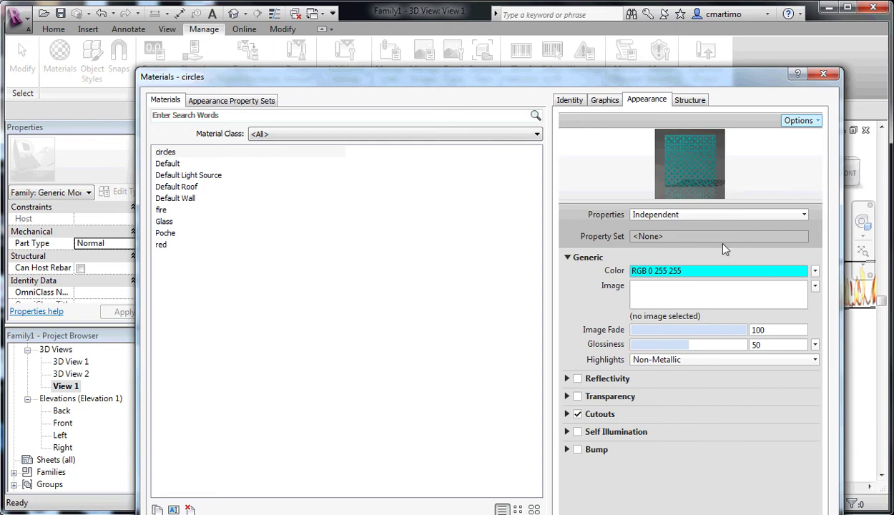
{"action": "left_click", "coordinate": [649, 273]}
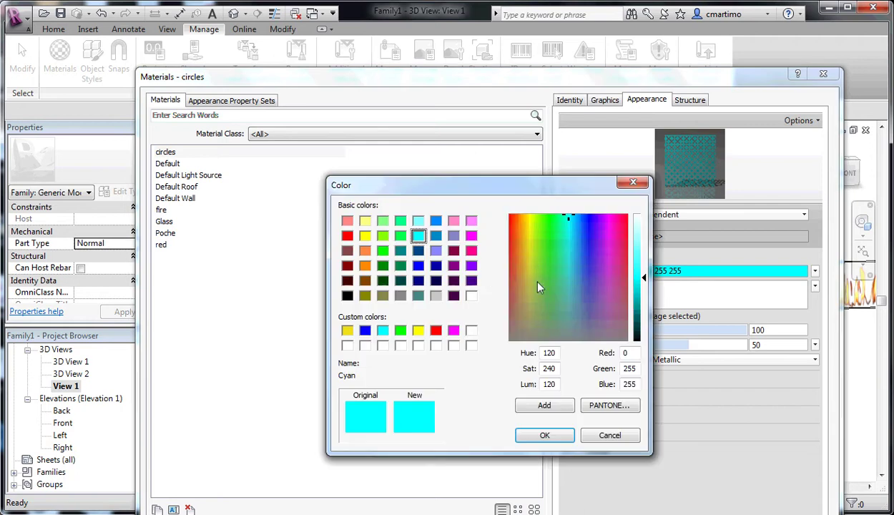
{"action": "left_click", "coordinate": [453, 265]}
{"action": "left_click", "coordinate": [545, 435]}
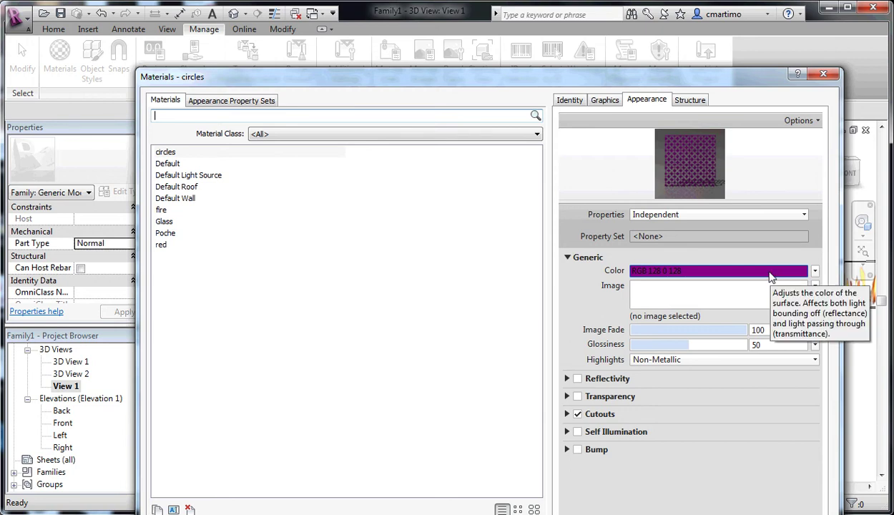
Expand Cutouts and open the Texture Editor for the circles cutout image
{"action": "left_click", "coordinate": [567, 414]}
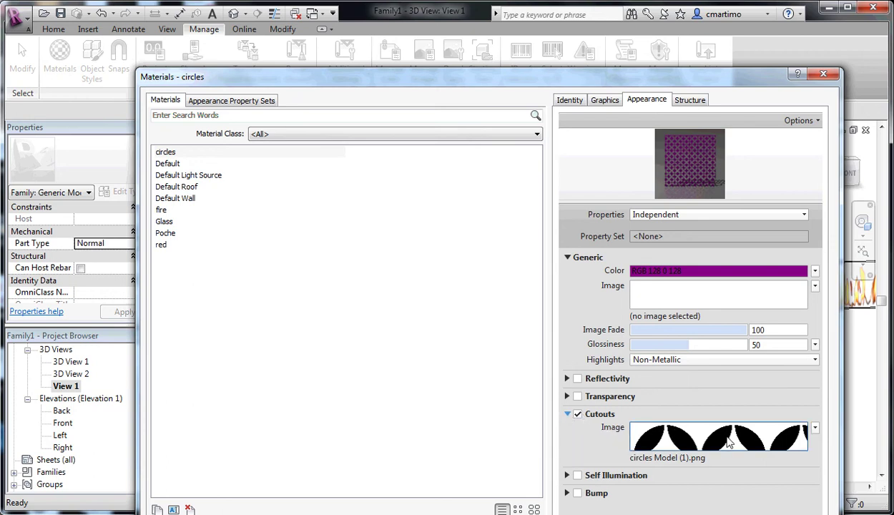
{"action": "mouse_move", "coordinate": [729, 444]}
{"action": "left_click", "coordinate": [728, 435]}
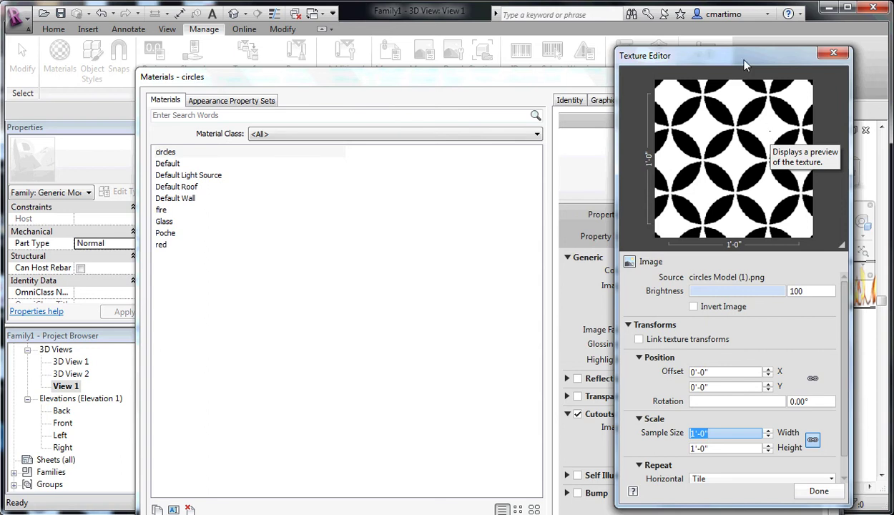
Centre the Texture Editor, check the 1'-0" sample size, and close it
{"action": "left_click_drag", "start_coordinate": [749, 56], "coordinate": [448, 78]}
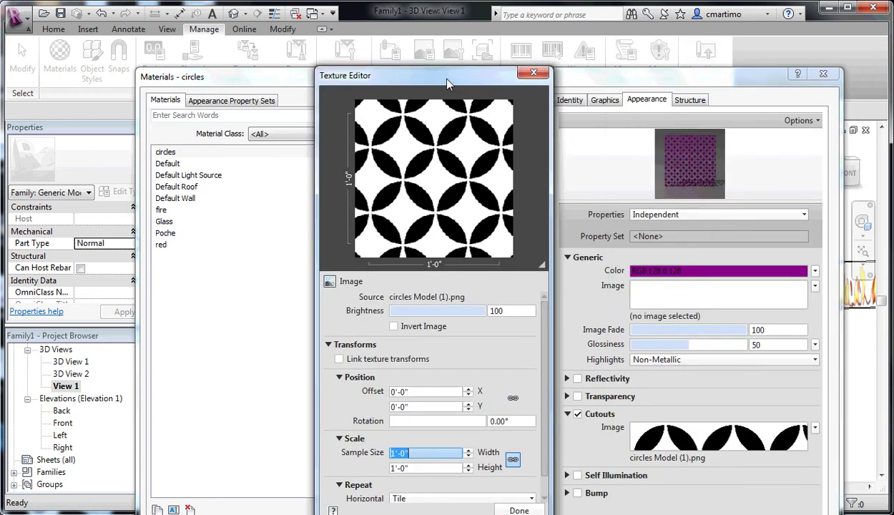
{"action": "left_click_drag", "start_coordinate": [448, 84], "coordinate": [451, 85]}
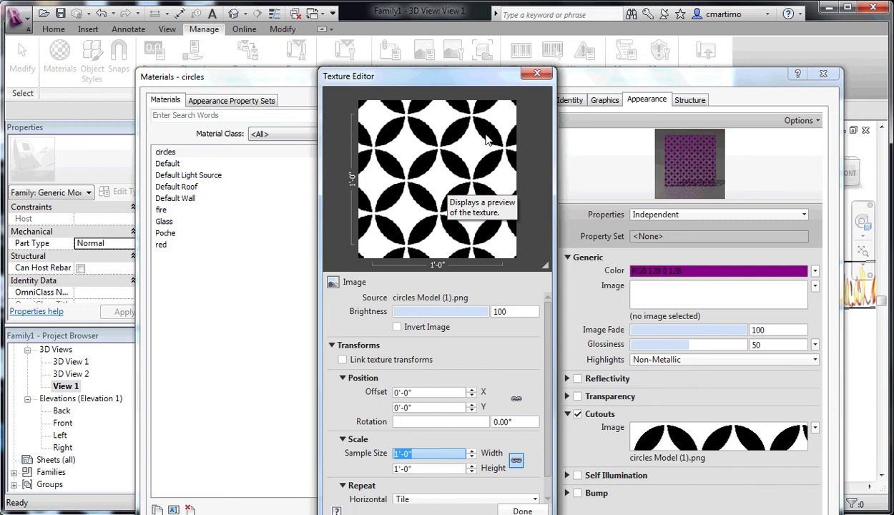
{"action": "left_click", "coordinate": [537, 74]}
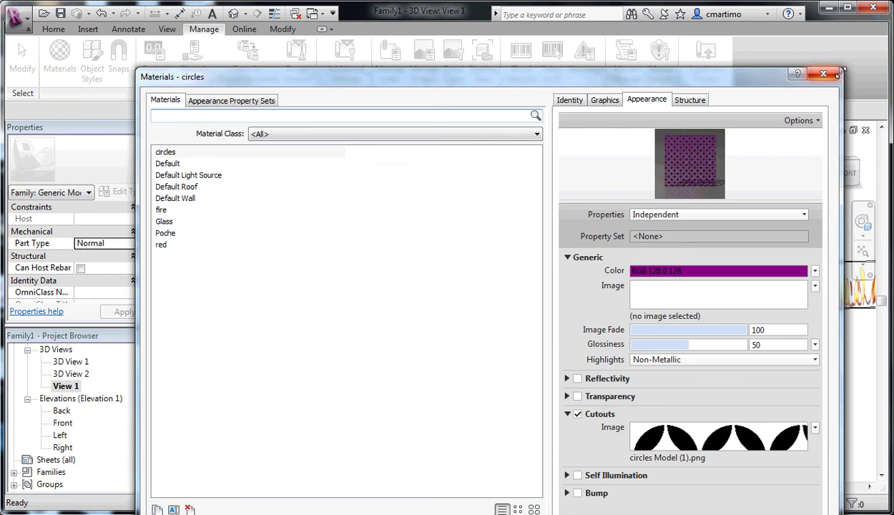
Close Materials, then orbit, pan and zoom so the flame panel and cylinder fill the view
{"action": "left_click", "coordinate": [823, 74]}
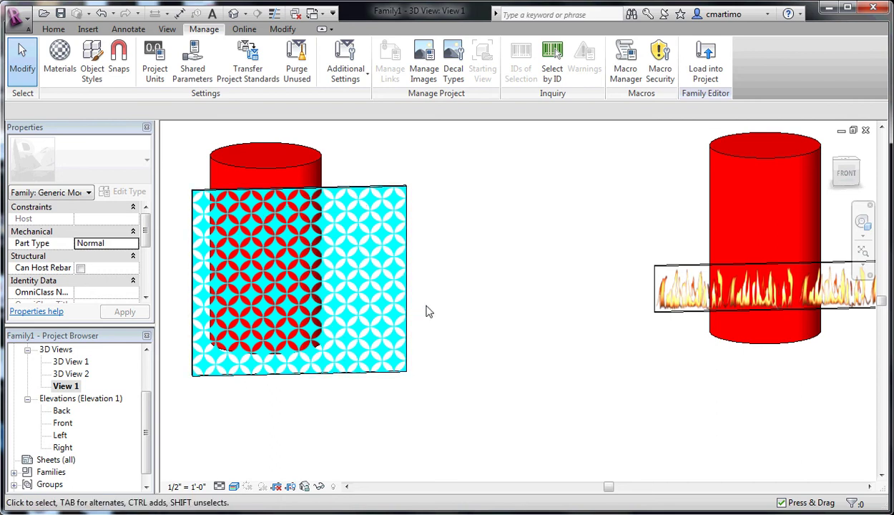
{"action": "middle_click_drag", "start_coordinate": [451, 314], "coordinate": [393, 333], "text": "shift"}
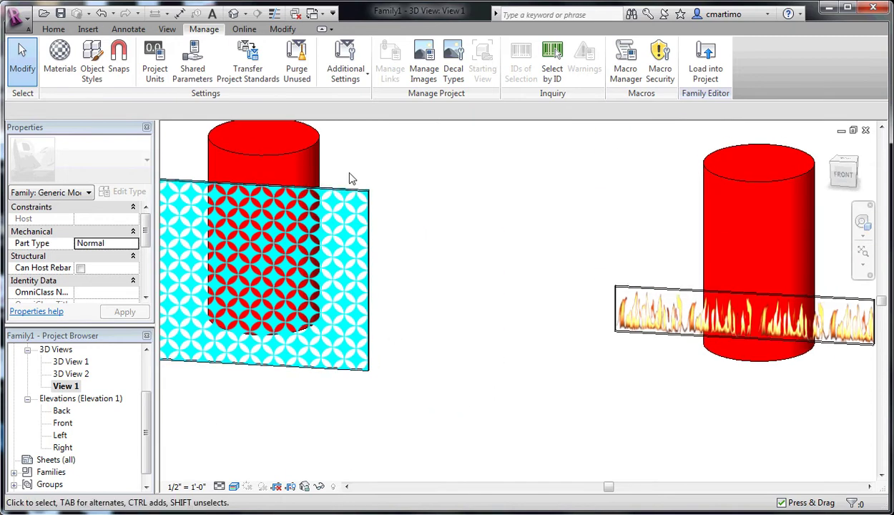
{"action": "middle_click_drag", "start_coordinate": [355, 354], "coordinate": [315, 315]}
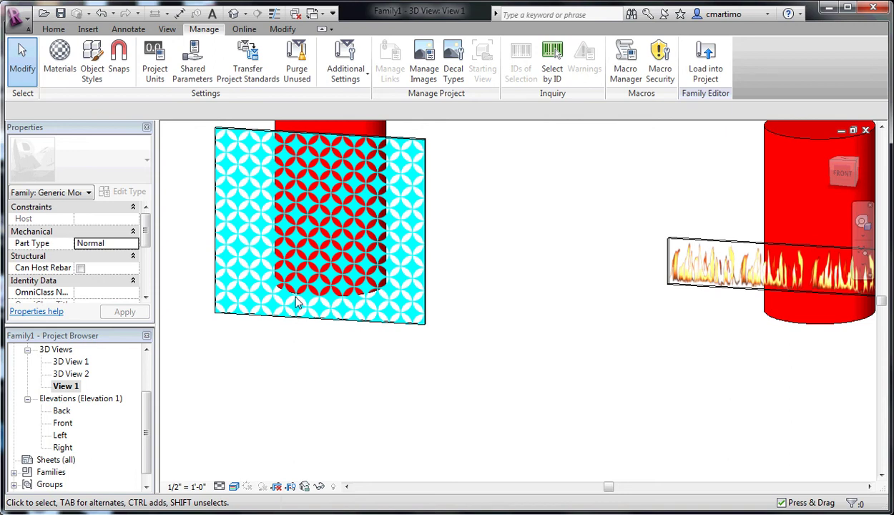
{"action": "middle_click_drag", "start_coordinate": [537, 263], "coordinate": [308, 293]}
{"action": "scroll", "coordinate": [665, 297], "scroll_direction": "up", "scroll_amount": 4}
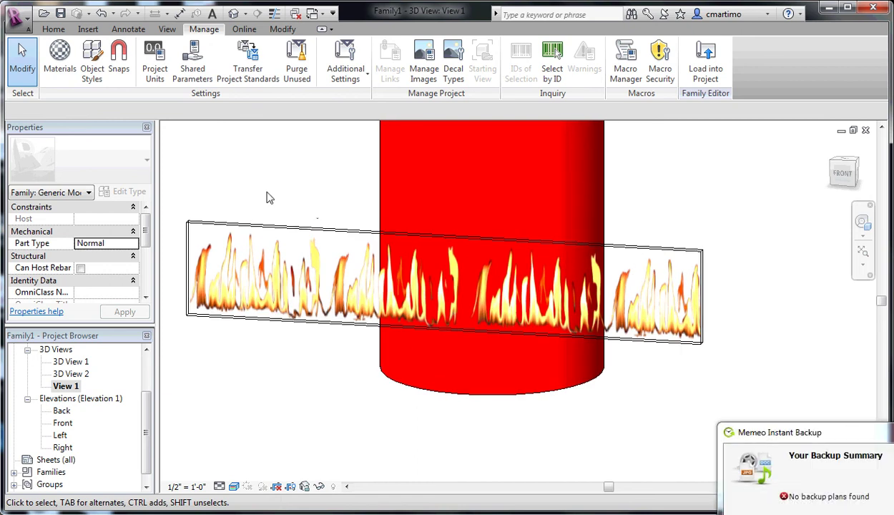
Reopen Materials, select the fire material and review its fire three_rotated.jpg image texture
{"action": "left_click", "coordinate": [61, 62]}
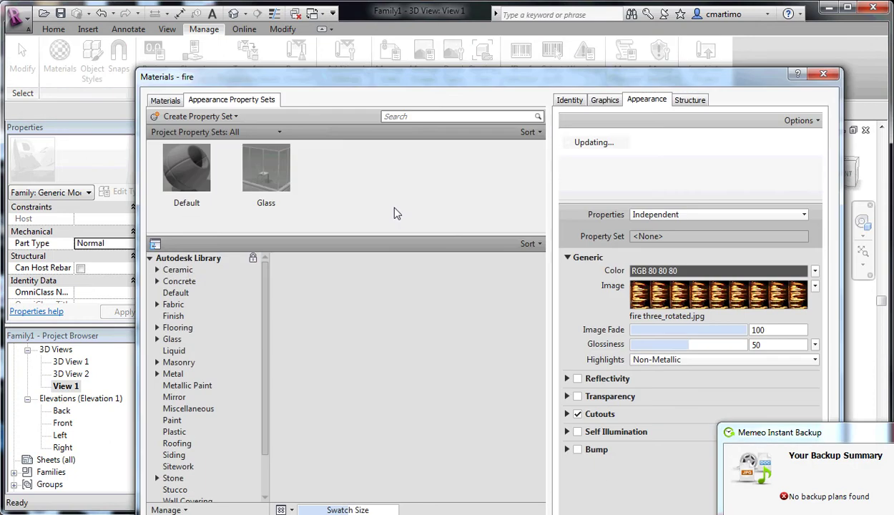
{"action": "left_click_drag", "start_coordinate": [551, 77], "coordinate": [452, 27]}
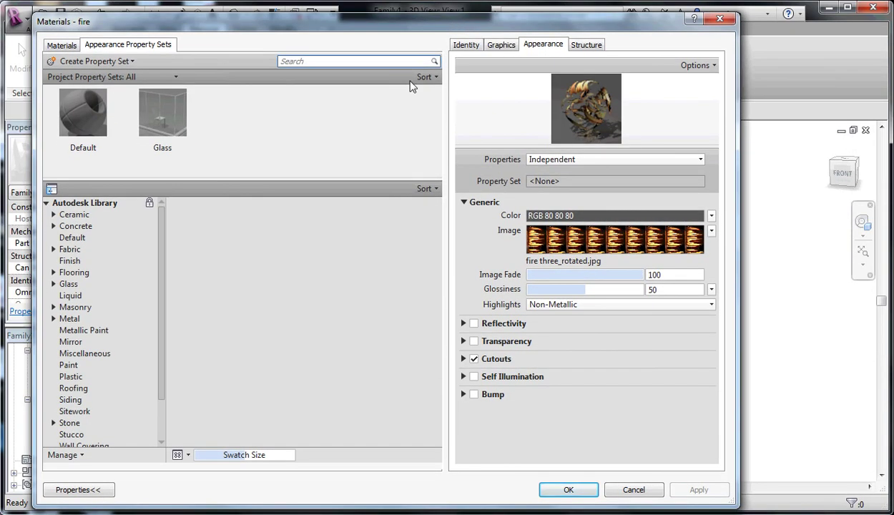
{"action": "left_click", "coordinate": [62, 45]}
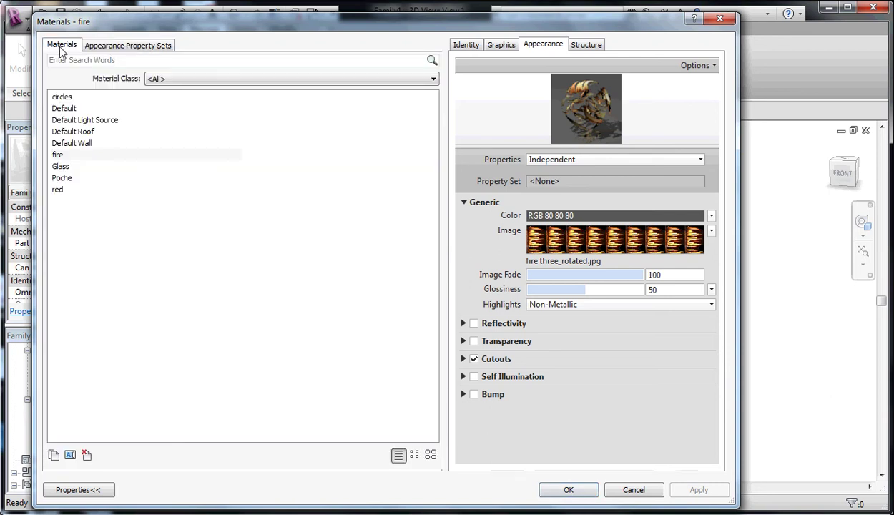
{"action": "left_click", "coordinate": [123, 156]}
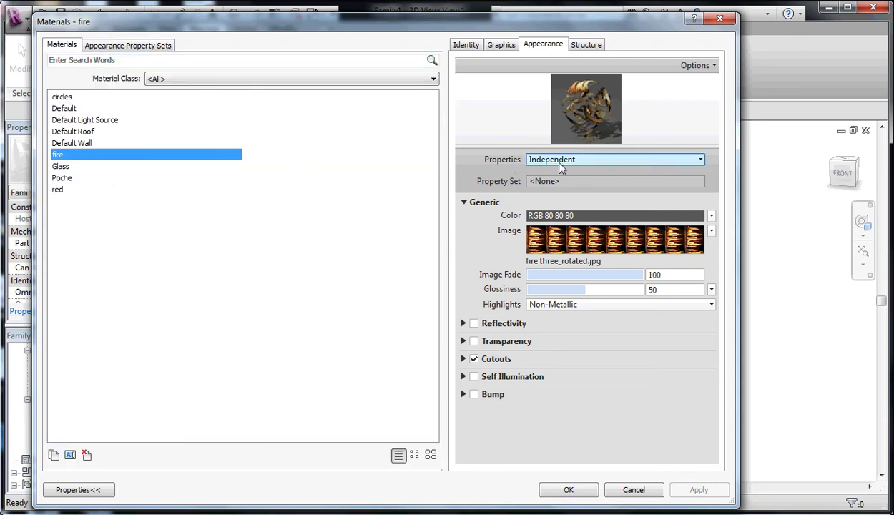
{"action": "mouse_move", "coordinate": [626, 245]}
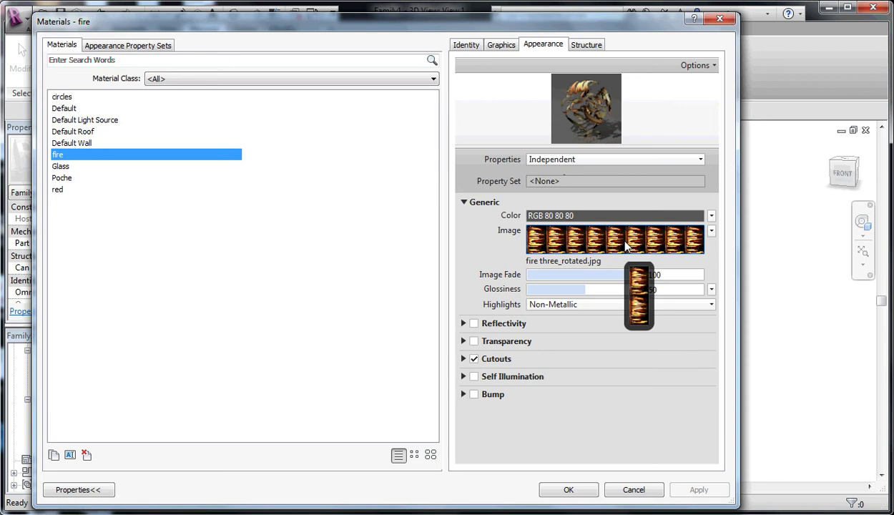
{"action": "left_click", "coordinate": [627, 245]}
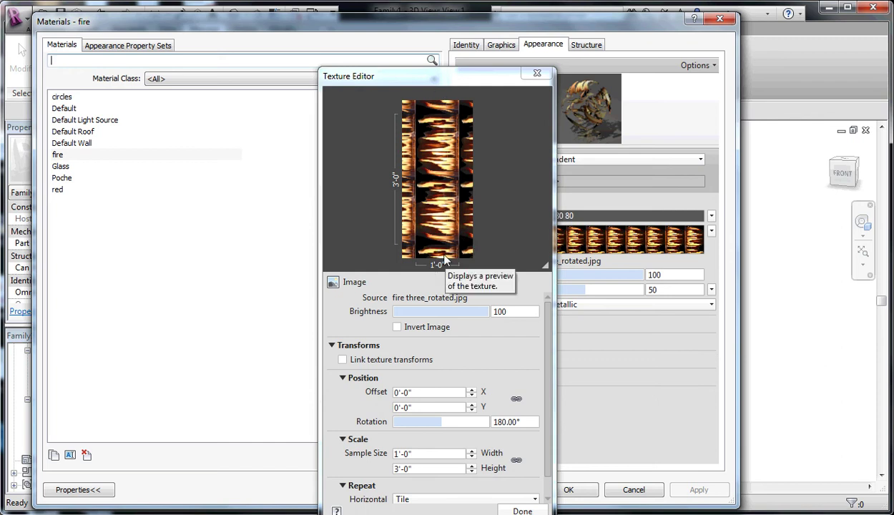
{"action": "left_click", "coordinate": [537, 74]}
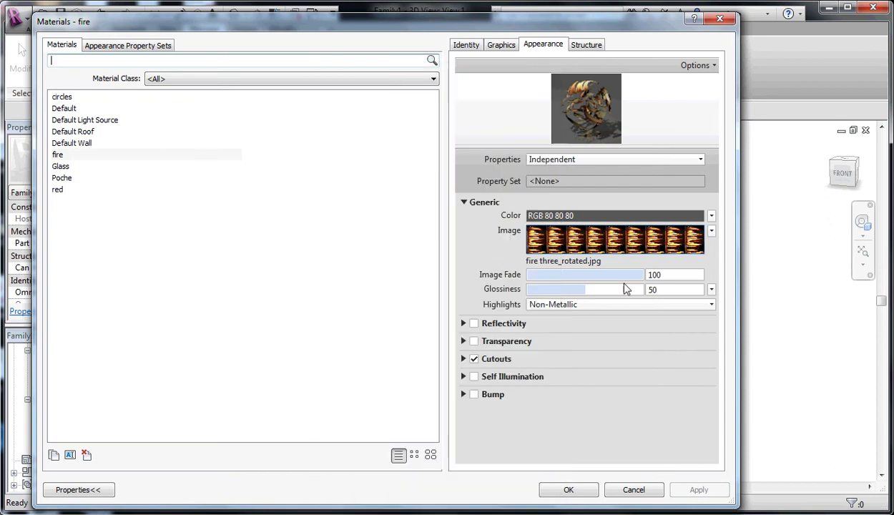
{"action": "left_click", "coordinate": [463, 359]}
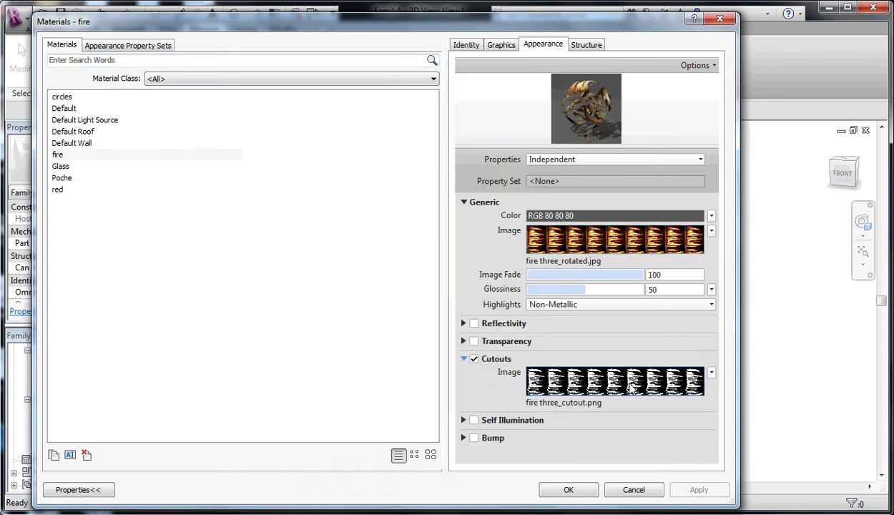
{"action": "left_click", "coordinate": [632, 384]}
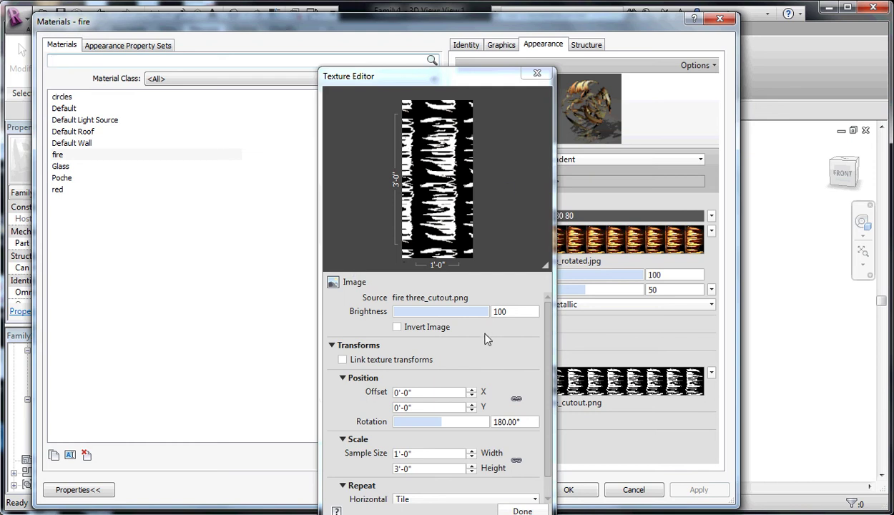
{"action": "left_click", "coordinate": [515, 422]}
{"action": "key", "text": "Return"}
{"action": "left_click_drag", "start_coordinate": [546, 398], "coordinate": [548, 429]}
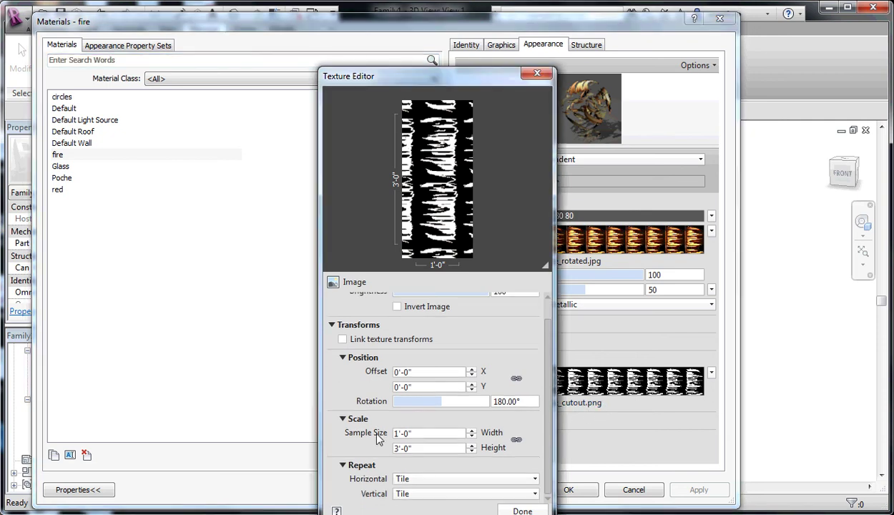
{"action": "left_click", "coordinate": [399, 433]}
{"action": "left_click", "coordinate": [434, 448]}
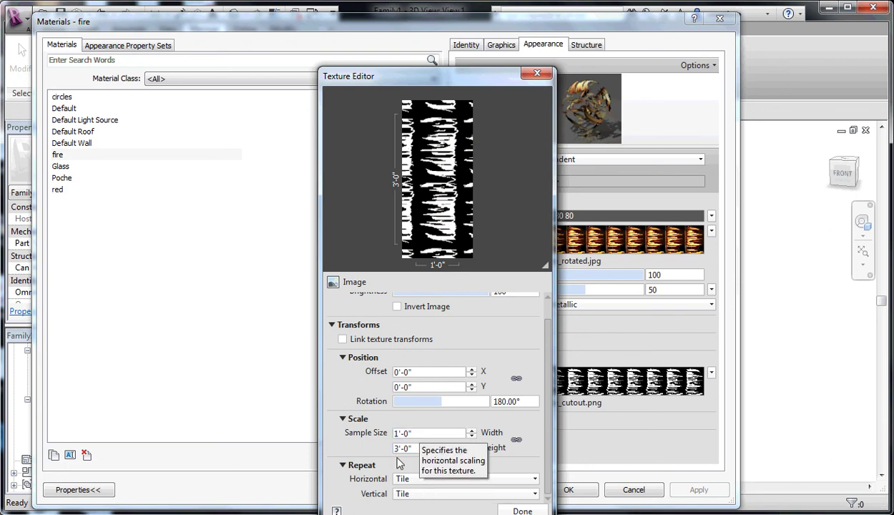
{"action": "left_click", "coordinate": [537, 73]}
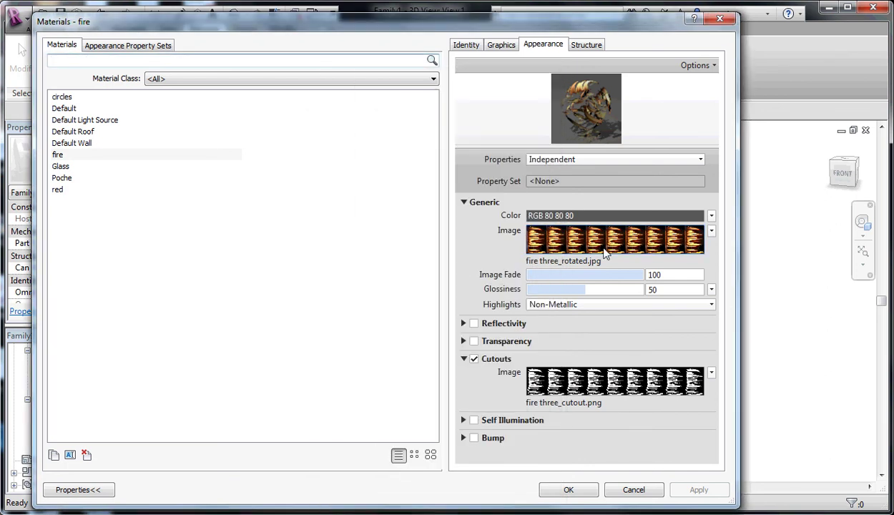
{"action": "left_click", "coordinate": [599, 243]}
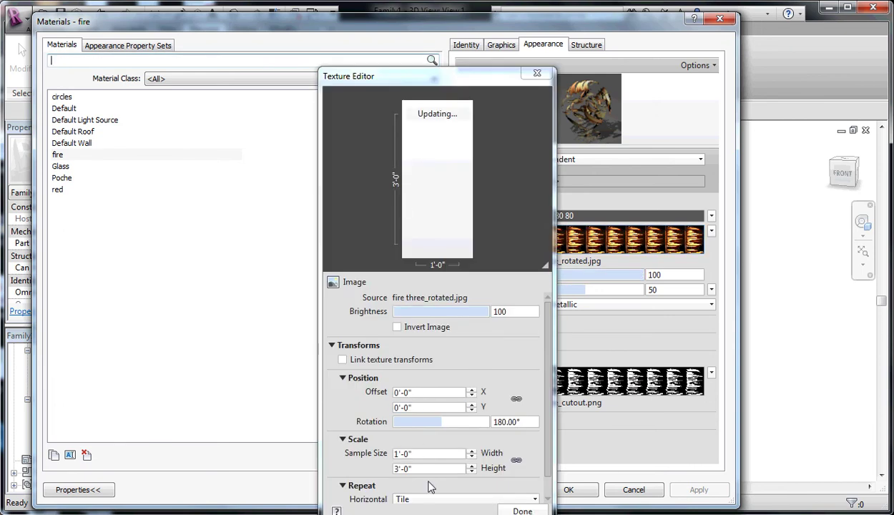
{"action": "left_click", "coordinate": [522, 510]}
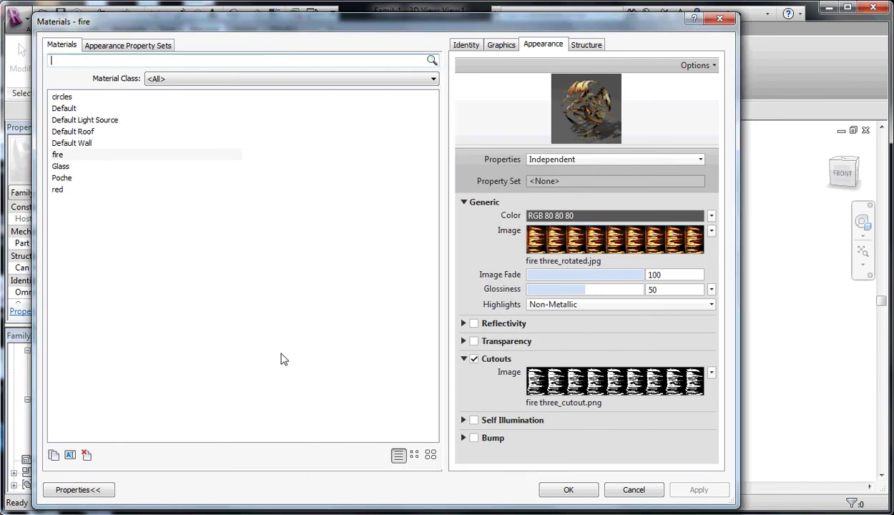
Close the Materials dialog to return to the 3D view of the flame panel
{"action": "left_click", "coordinate": [720, 18]}
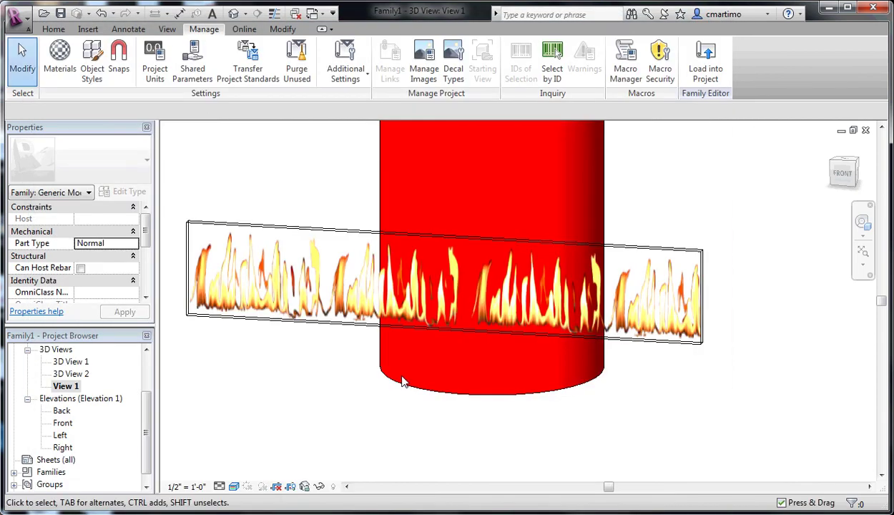